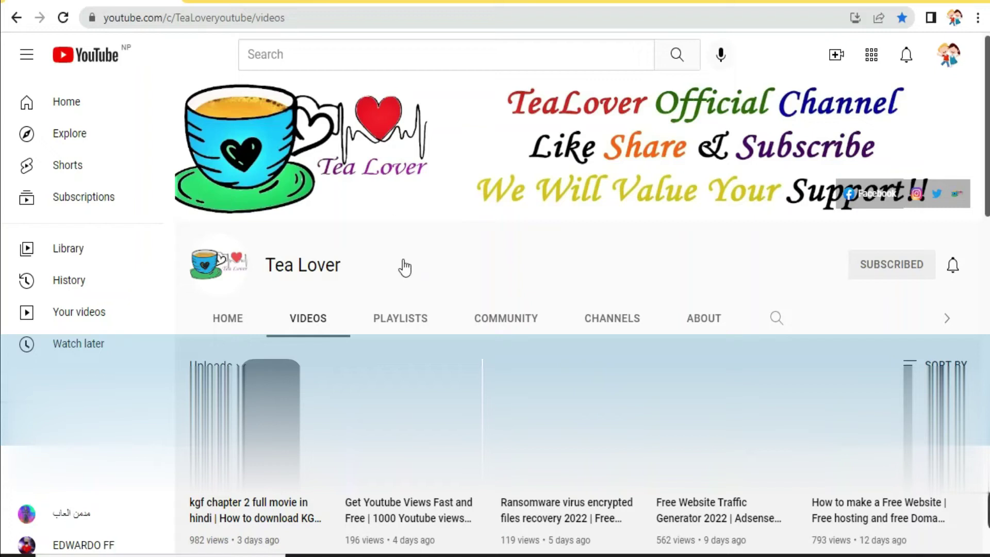
Follow the free hosting post's 'Click here to login or sign up' link to FreeHosting's client login.
{"action": "scroll", "coordinate": [418, 289], "scroll_direction": "down", "scroll_amount": 6}
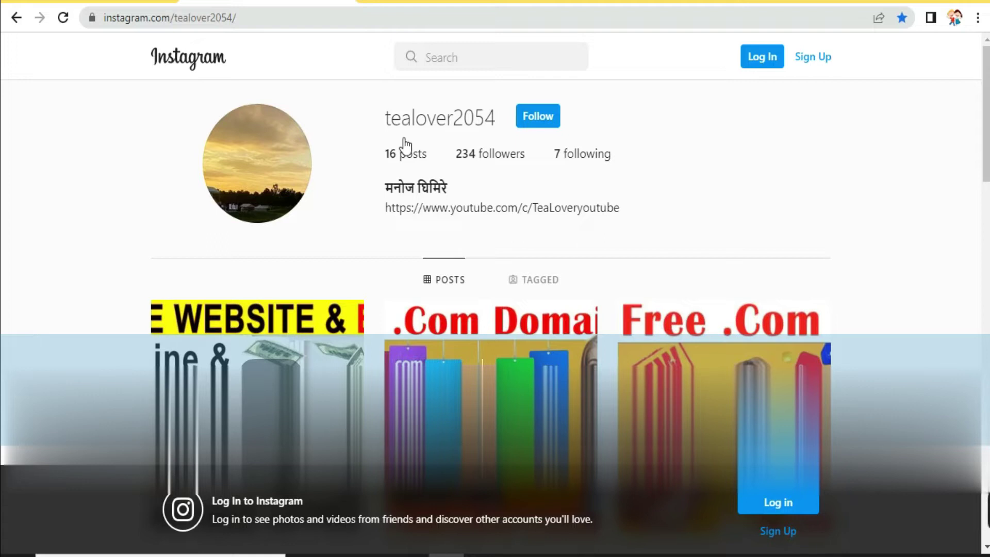
{"action": "left_click_drag", "start_coordinate": [386, 124], "coordinate": [497, 119]}
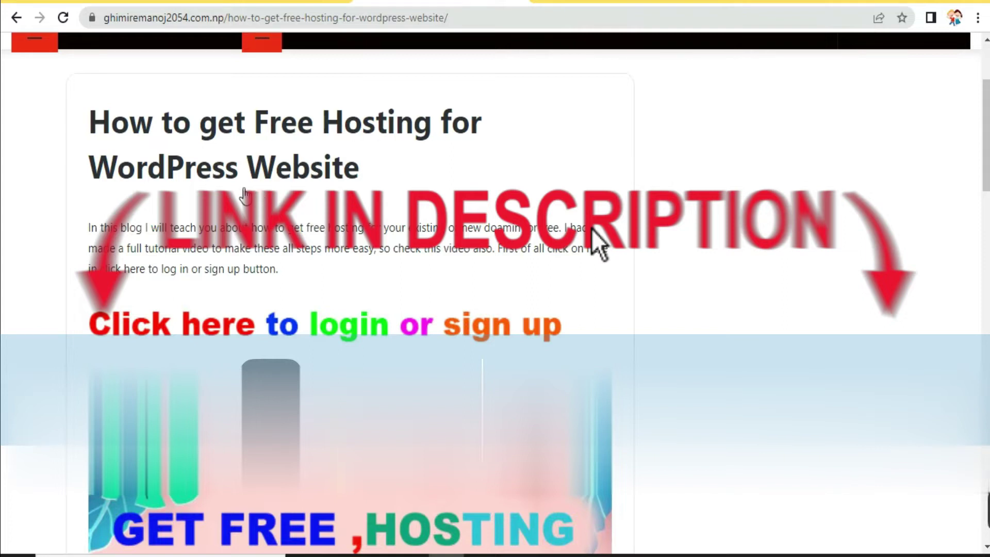
{"action": "scroll", "coordinate": [284, 232], "scroll_direction": "down", "scroll_amount": 2}
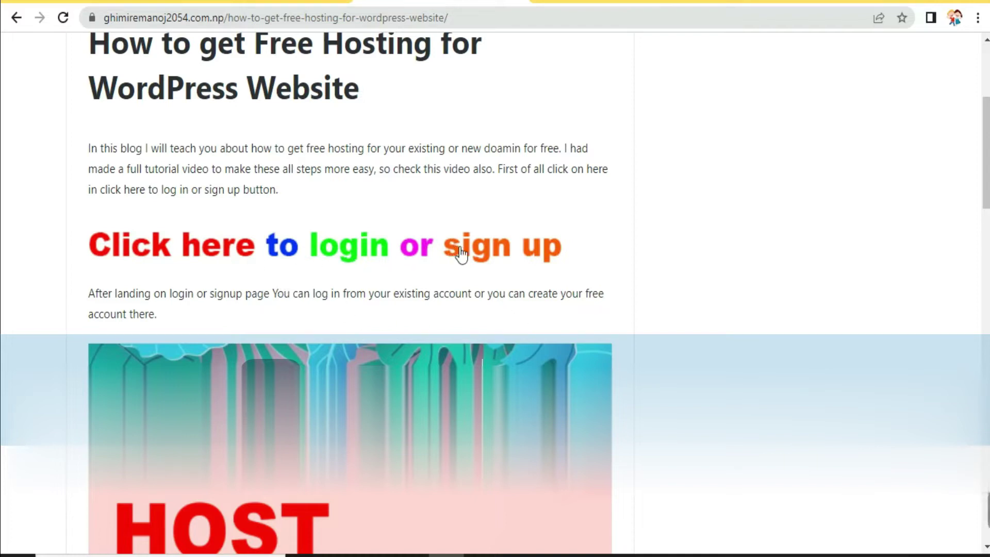
{"action": "scroll", "coordinate": [448, 294], "scroll_direction": "up", "scroll_amount": 2}
{"action": "left_click", "coordinate": [408, 332]}
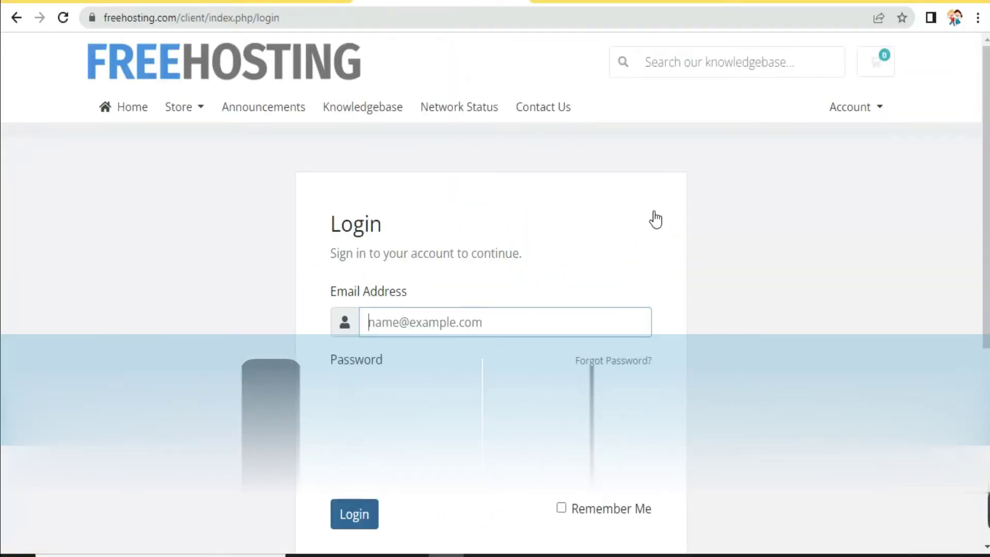
Choose Create account, then Order Now on the Free Hosting plan.
{"action": "scroll", "coordinate": [417, 261], "scroll_direction": "down", "scroll_amount": 2}
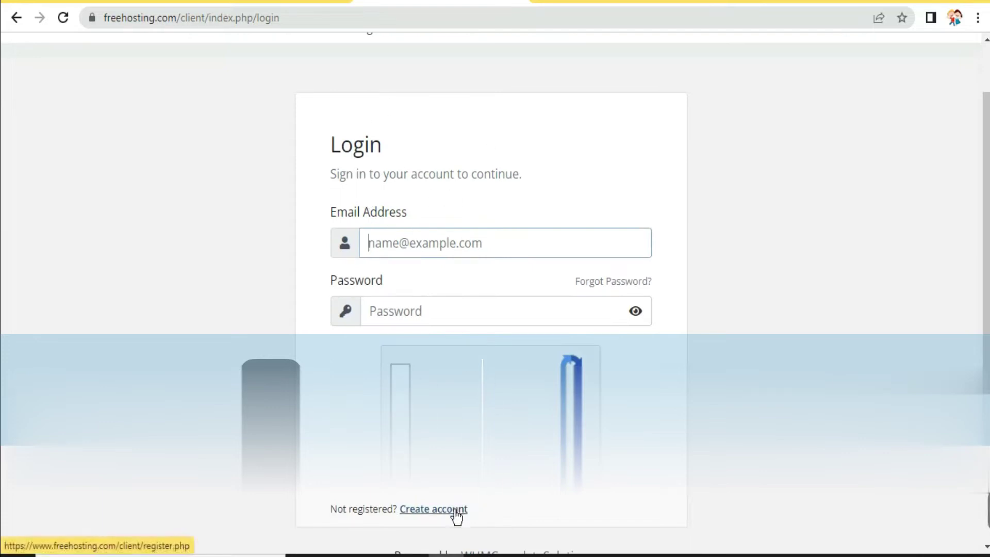
{"action": "left_click", "coordinate": [437, 511]}
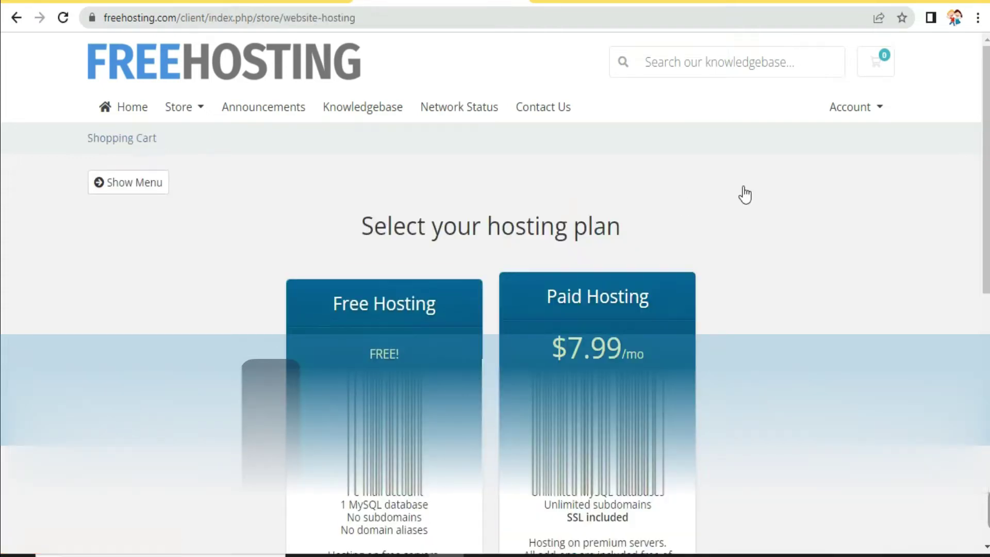
{"action": "scroll", "coordinate": [356, 235], "scroll_direction": "down", "scroll_amount": 3}
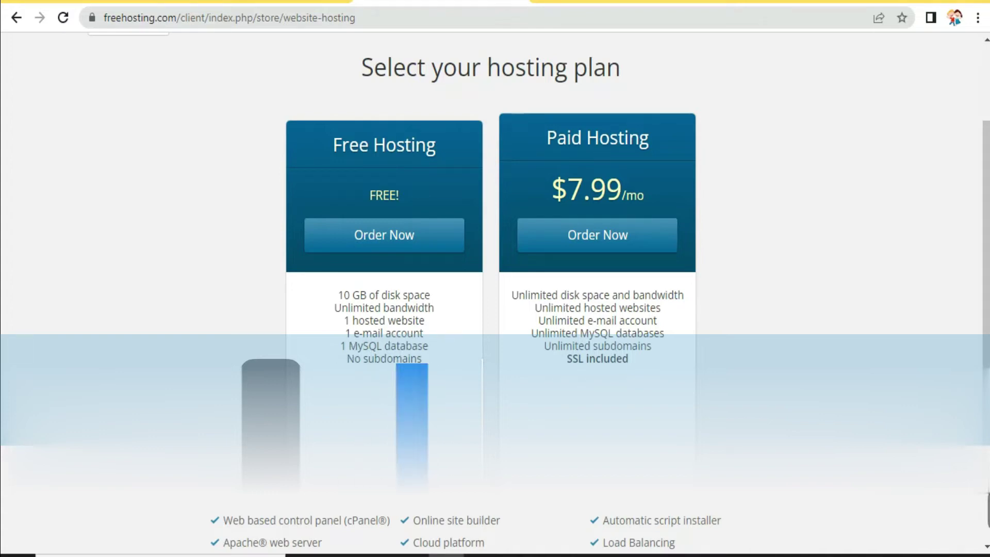
{"action": "left_click", "coordinate": [381, 237]}
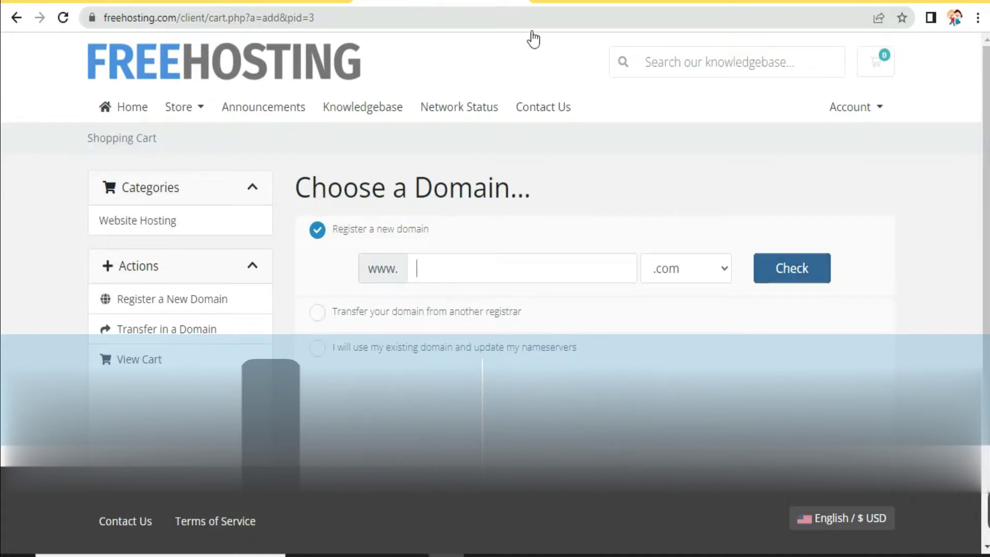
Choose 'I will use my existing domain' and submit nepalliveupdate.com.
{"action": "left_click", "coordinate": [453, 347]}
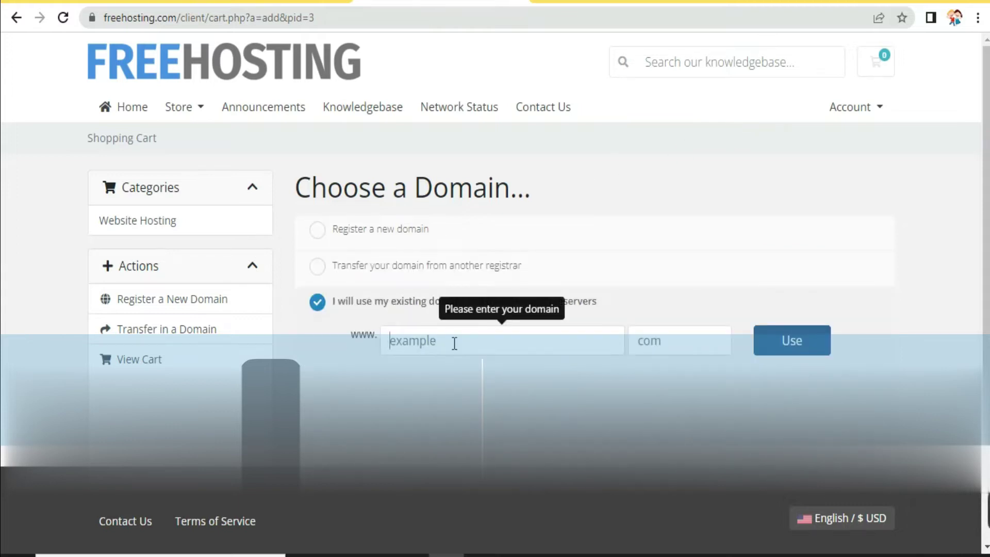
{"action": "type", "text": "nepalliveupdate"}
{"action": "left_click", "coordinate": [657, 348]}
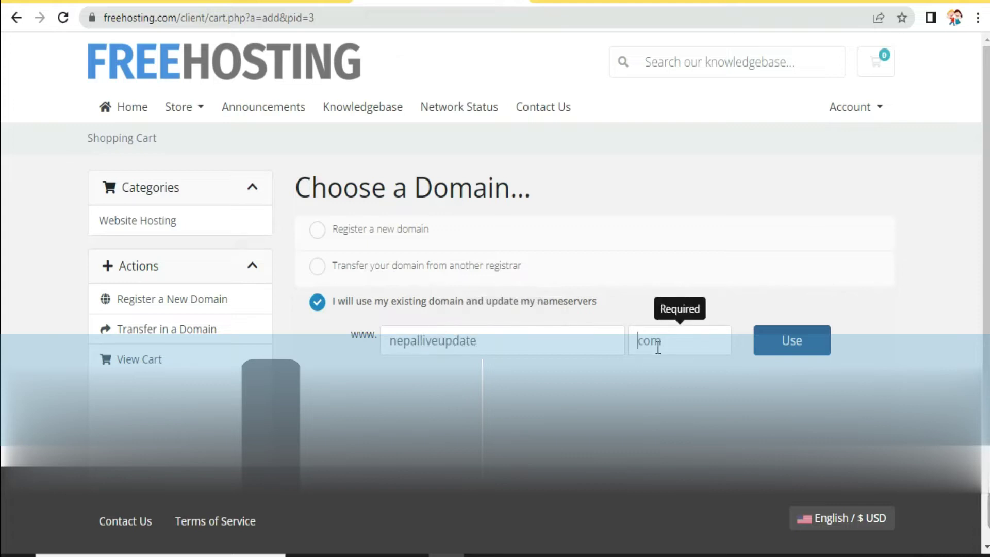
{"action": "left_click", "coordinate": [793, 350]}
{"action": "left_click", "coordinate": [796, 340]}
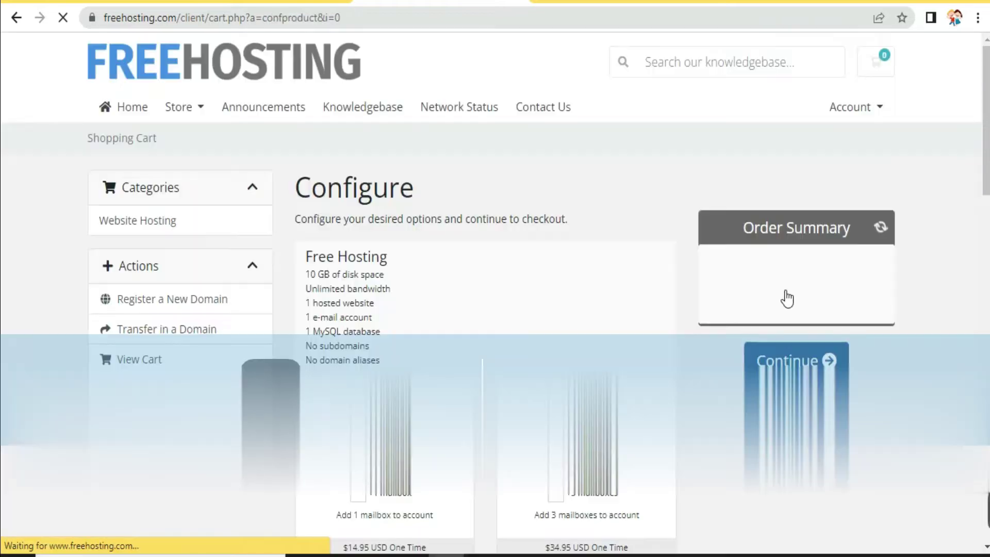
Continue past the Configure page to Review & Checkout.
{"action": "scroll", "coordinate": [424, 185], "scroll_direction": "down", "scroll_amount": 2}
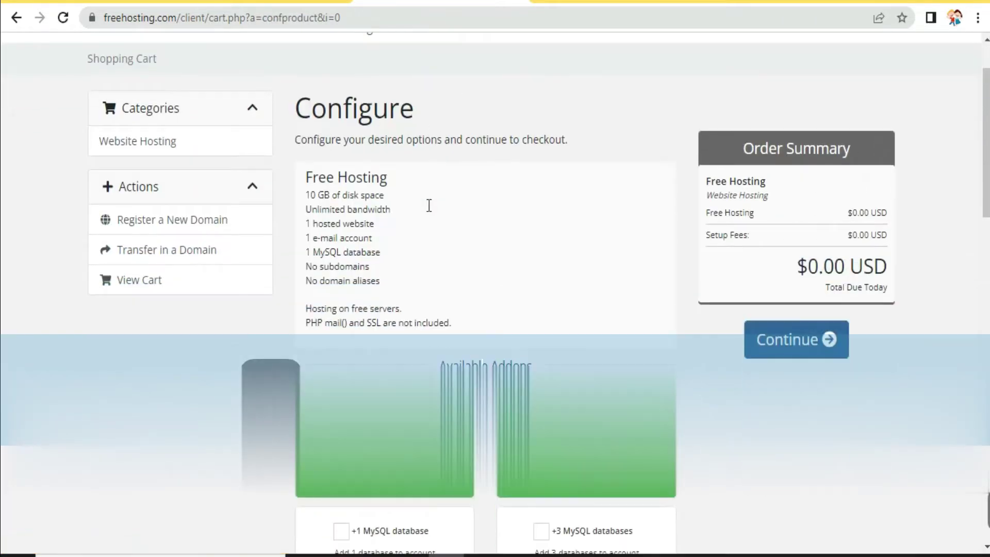
{"action": "scroll", "coordinate": [428, 210], "scroll_direction": "down", "scroll_amount": 3}
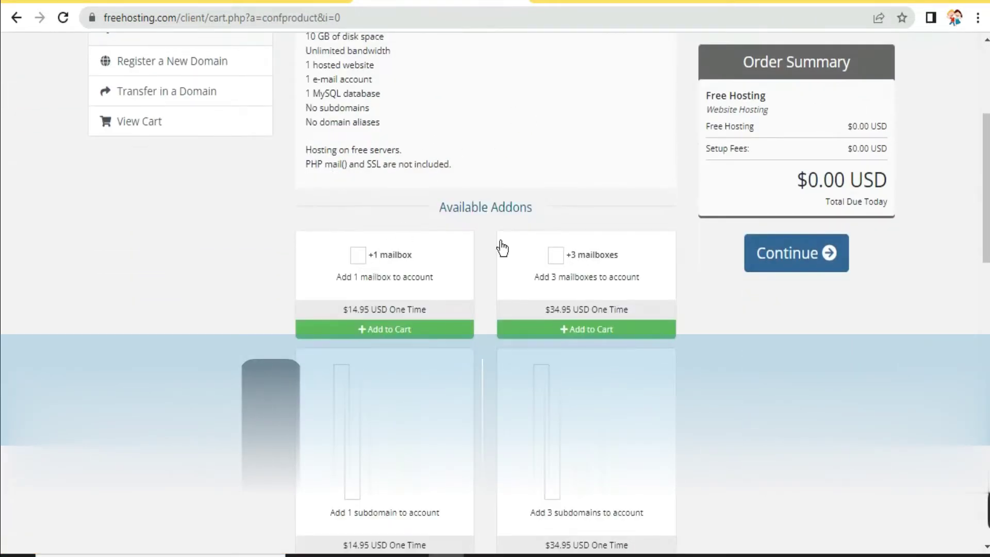
{"action": "scroll", "coordinate": [495, 304], "scroll_direction": "down", "scroll_amount": 5}
{"action": "scroll", "coordinate": [557, 316], "scroll_direction": "up", "scroll_amount": 8}
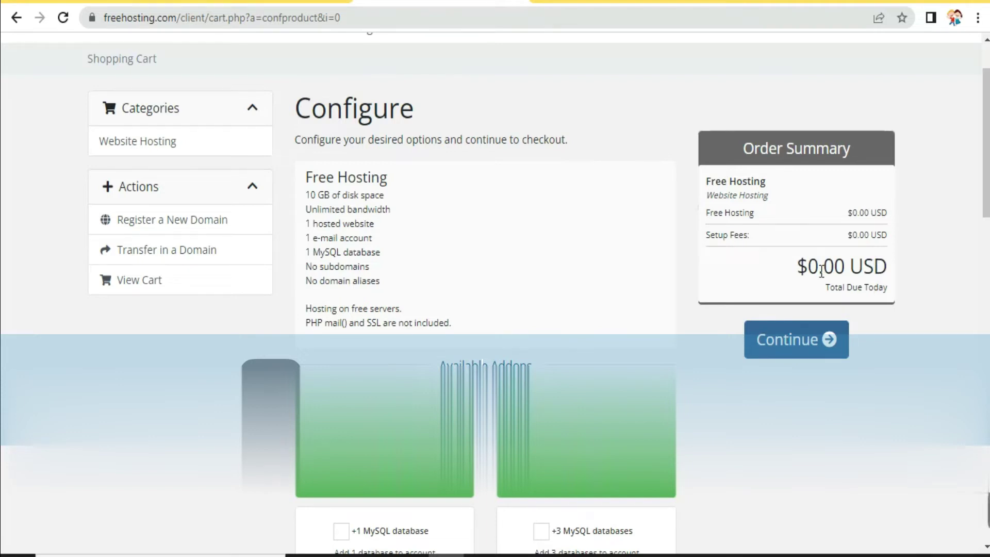
{"action": "left_click", "coordinate": [798, 354]}
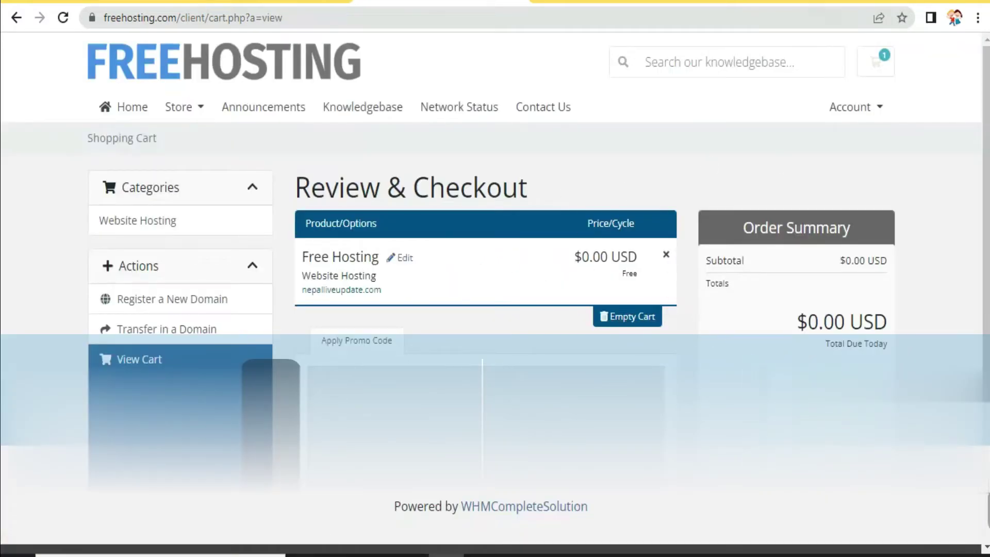
Check out with personal details, no payment method and accepted Terms, then complete the order.
{"action": "left_click", "coordinate": [821, 384]}
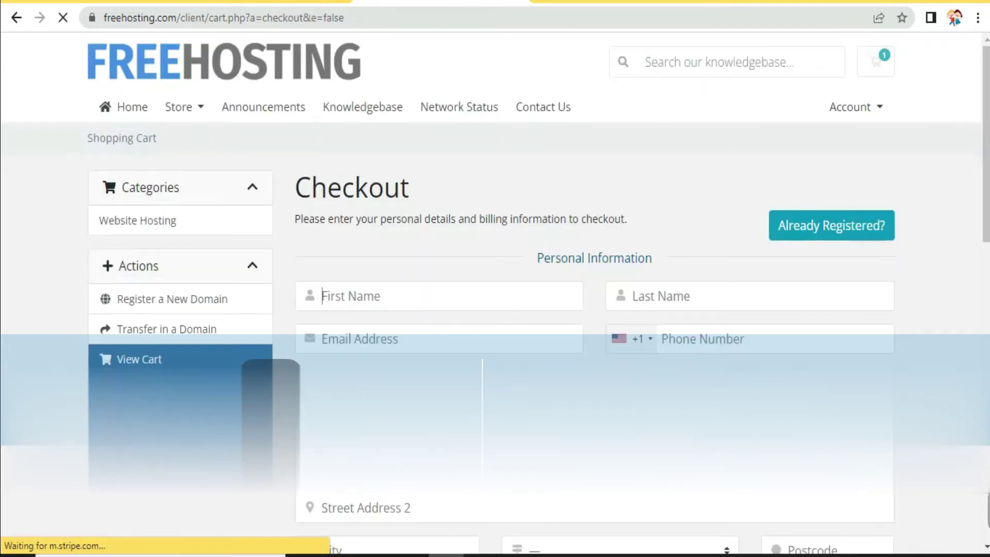
{"action": "left_click", "coordinate": [420, 284]}
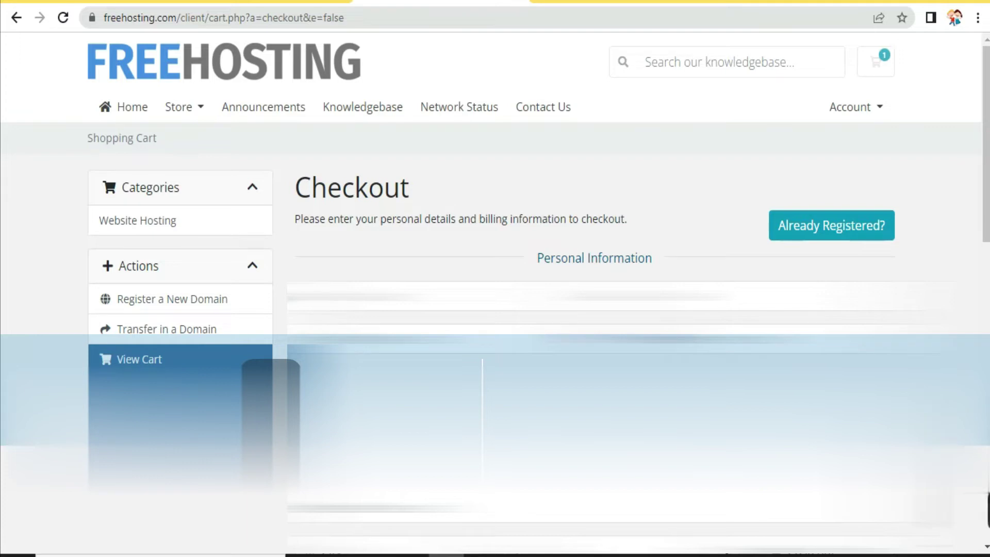
{"action": "scroll", "coordinate": [495, 288], "scroll_direction": "down", "scroll_amount": 3}
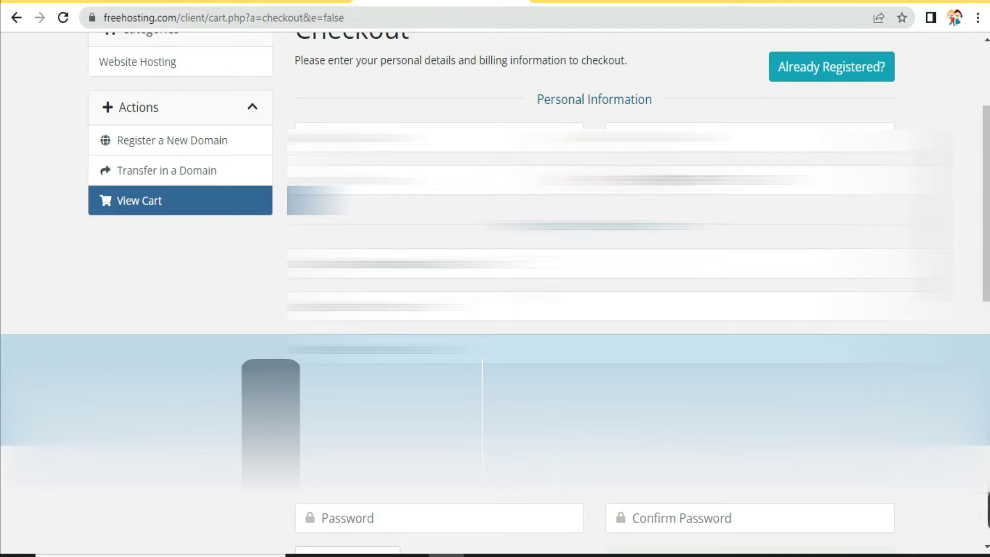
{"action": "scroll", "coordinate": [495, 288], "scroll_direction": "down", "scroll_amount": 6}
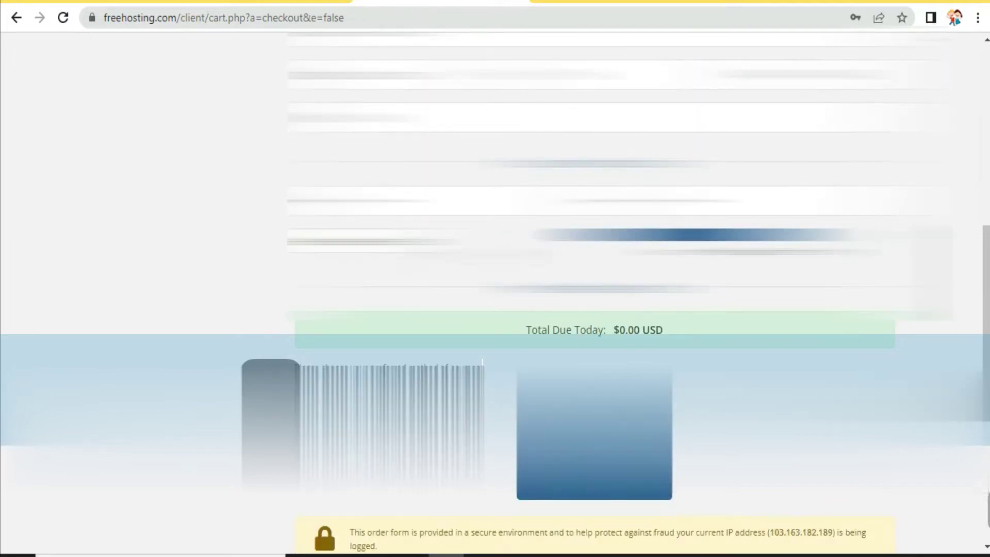
{"action": "scroll", "coordinate": [495, 289], "scroll_direction": "down", "scroll_amount": 3}
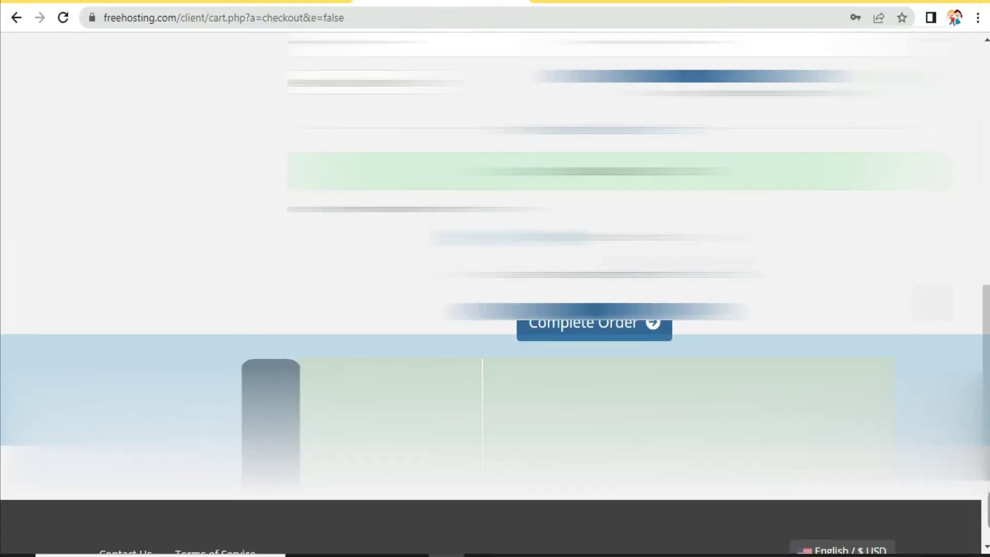
{"action": "left_click", "coordinate": [649, 244]}
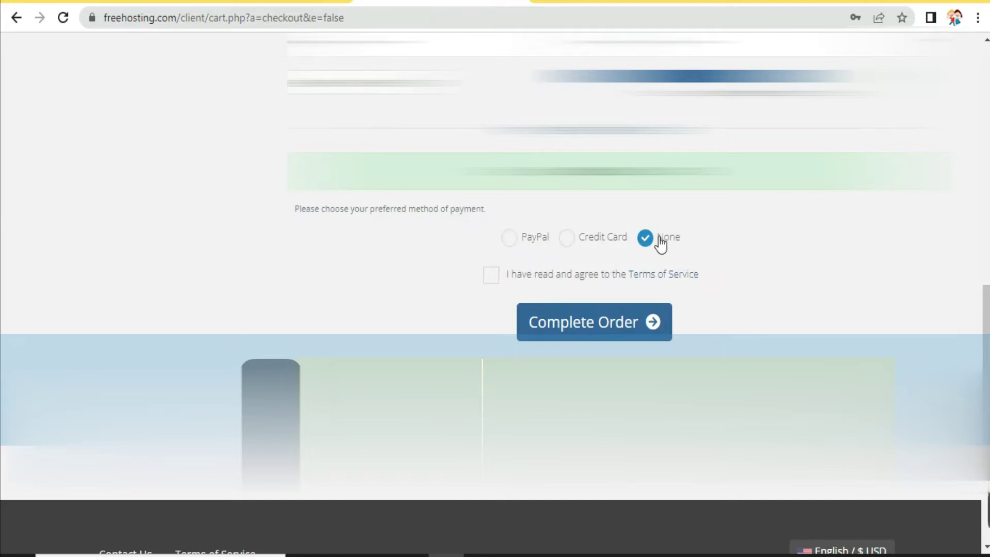
{"action": "left_click", "coordinate": [490, 278]}
{"action": "left_click", "coordinate": [561, 334]}
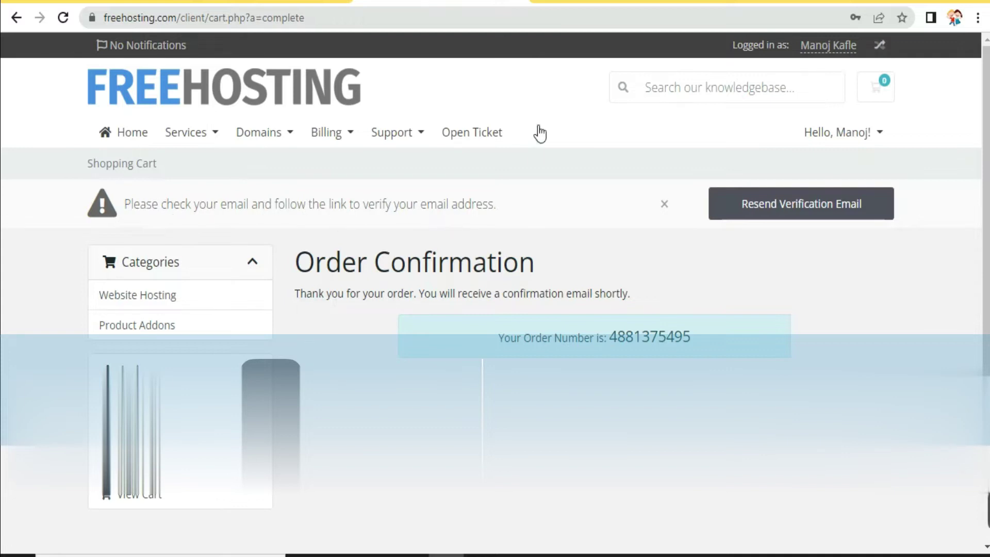
Search for Gmail in a new browser tab and open it.
{"action": "left_click", "coordinate": [549, 2]}
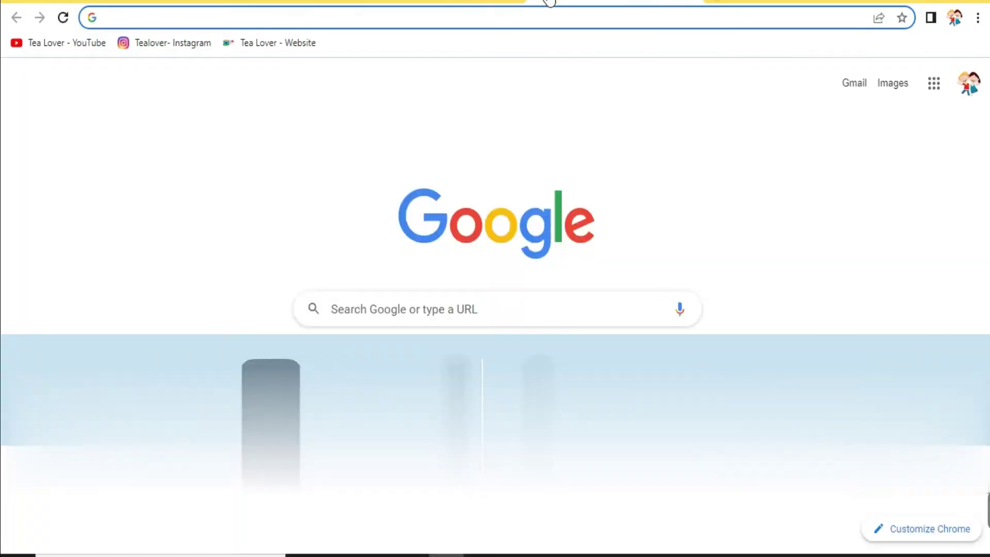
{"action": "type", "text": "gmail"}
{"action": "key", "text": "Return"}
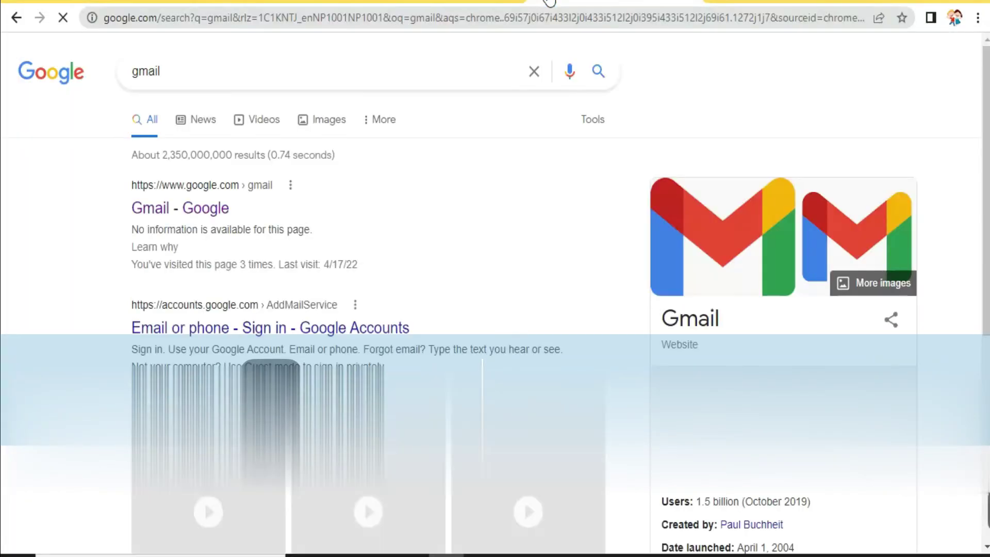
{"action": "left_click", "coordinate": [206, 220]}
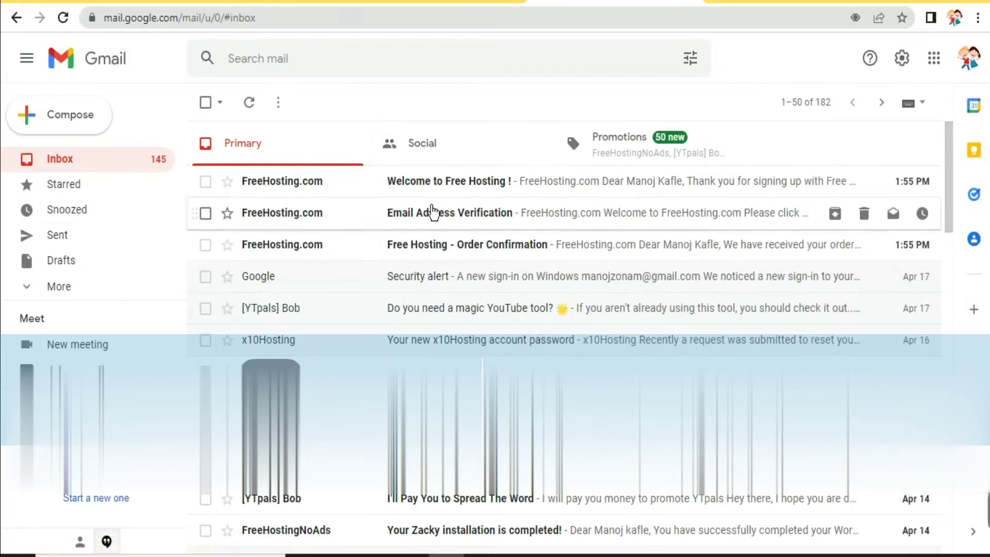
Check the Spam folder, then open FreeHosting's 'Email Address Verification' message from the Inbox.
{"action": "left_click", "coordinate": [65, 288]}
{"action": "scroll", "coordinate": [127, 262], "scroll_direction": "down", "scroll_amount": 2}
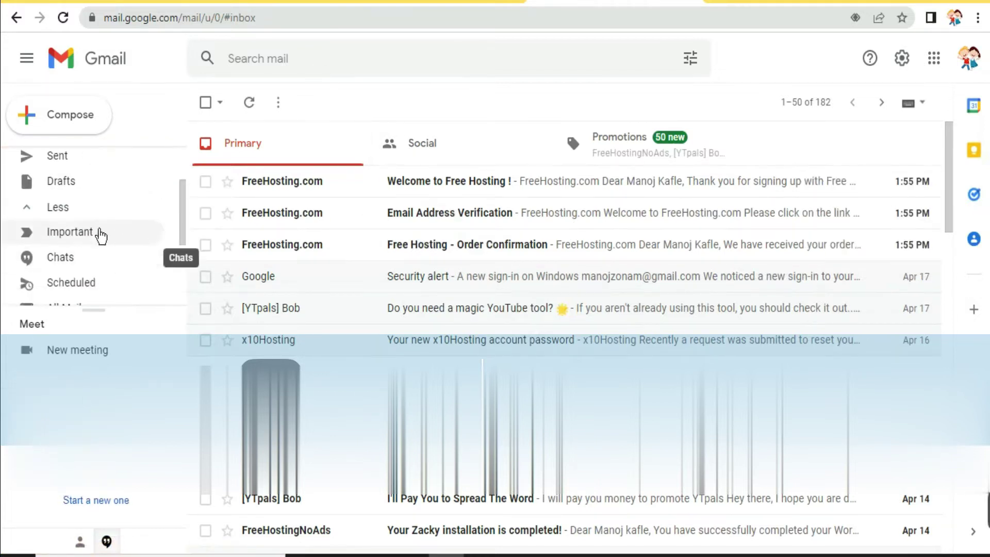
{"action": "scroll", "coordinate": [98, 230], "scroll_direction": "down", "scroll_amount": 2}
{"action": "left_click", "coordinate": [153, 254]}
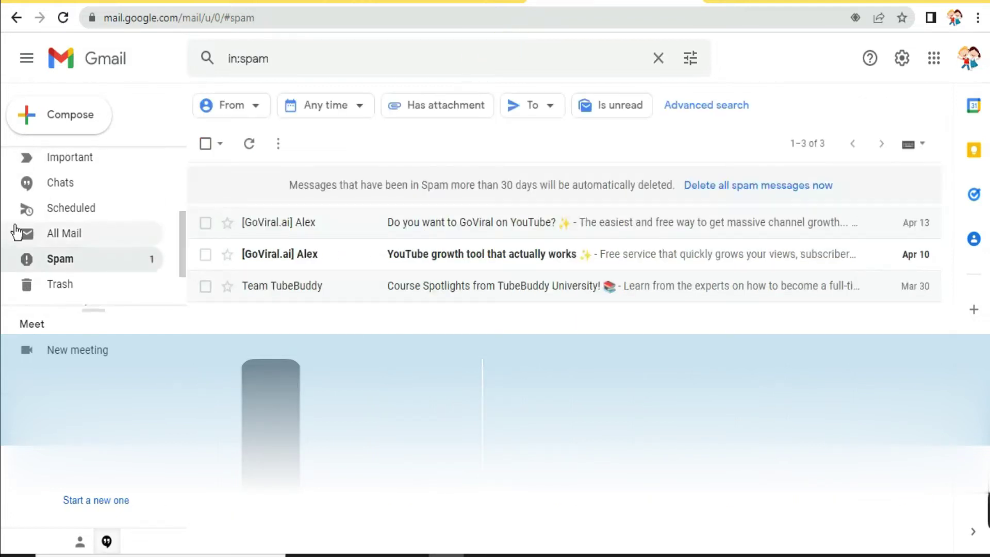
{"action": "scroll", "coordinate": [82, 232], "scroll_direction": "up", "scroll_amount": 3}
{"action": "left_click", "coordinate": [72, 164]}
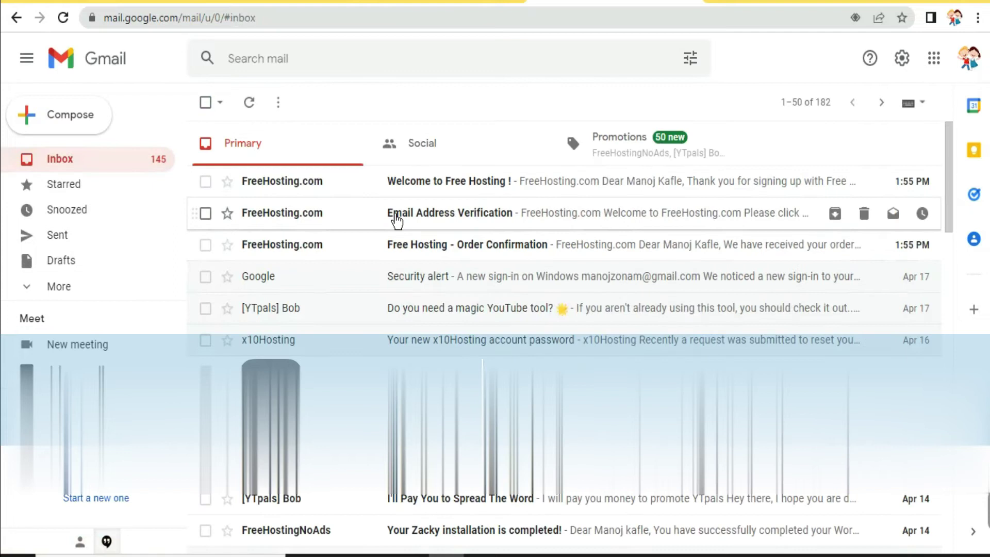
{"action": "left_click", "coordinate": [492, 215]}
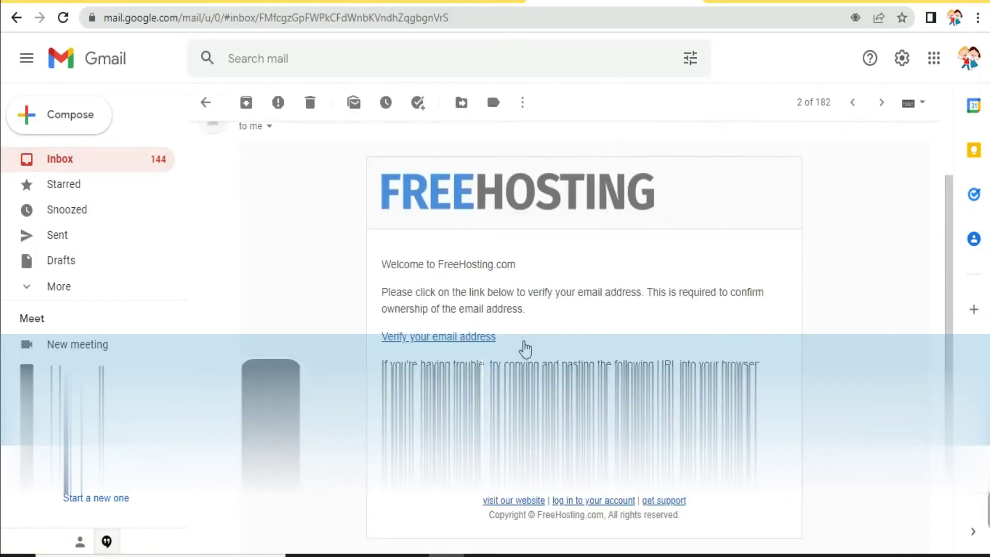
Verify the email address and select the NS1 and NS2.FREEHOSTING.COM nameserver names.
{"action": "left_click", "coordinate": [418, 342]}
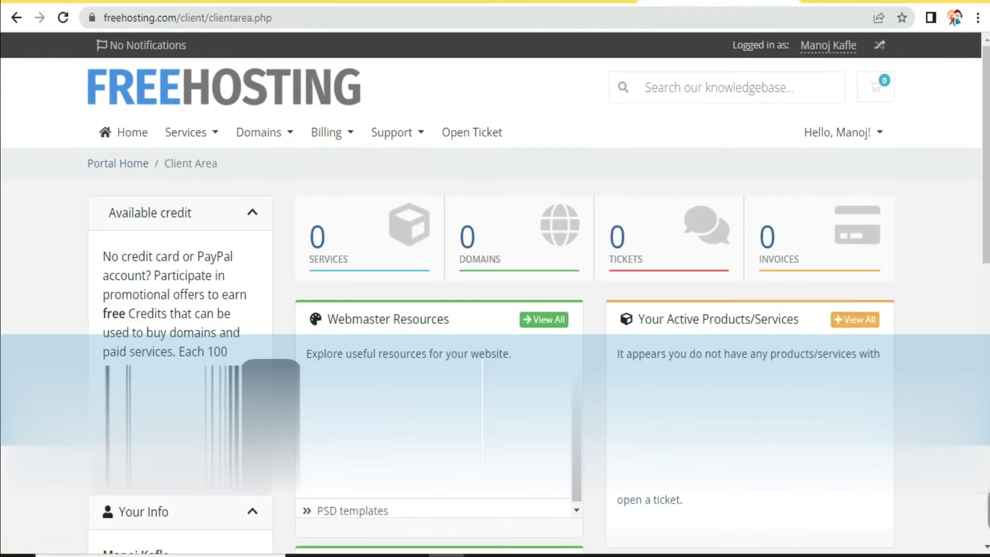
{"action": "scroll", "coordinate": [633, 262], "scroll_direction": "down", "scroll_amount": 8}
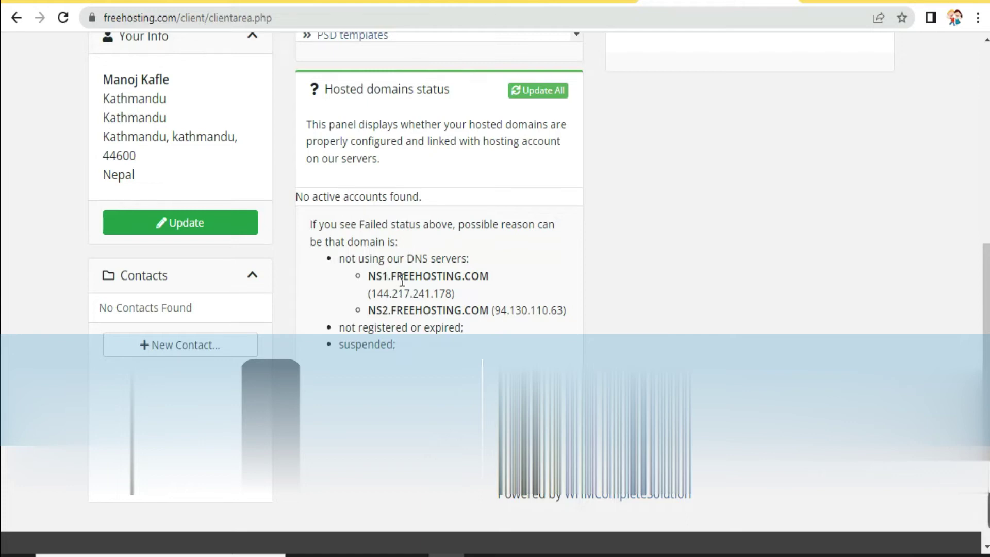
{"action": "left_click_drag", "start_coordinate": [369, 277], "coordinate": [490, 283]}
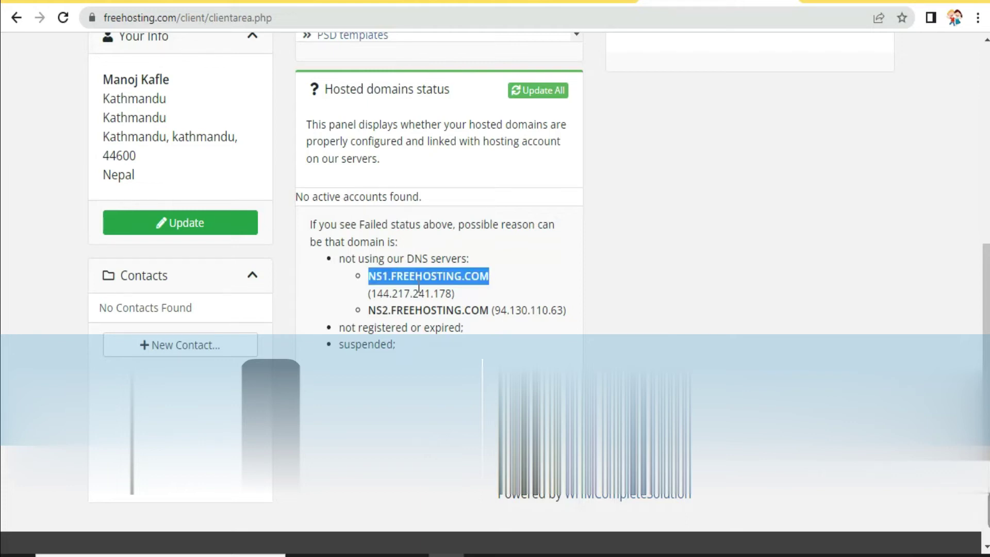
{"action": "left_click_drag", "start_coordinate": [368, 310], "coordinate": [479, 312]}
{"action": "left_click", "coordinate": [472, 232]}
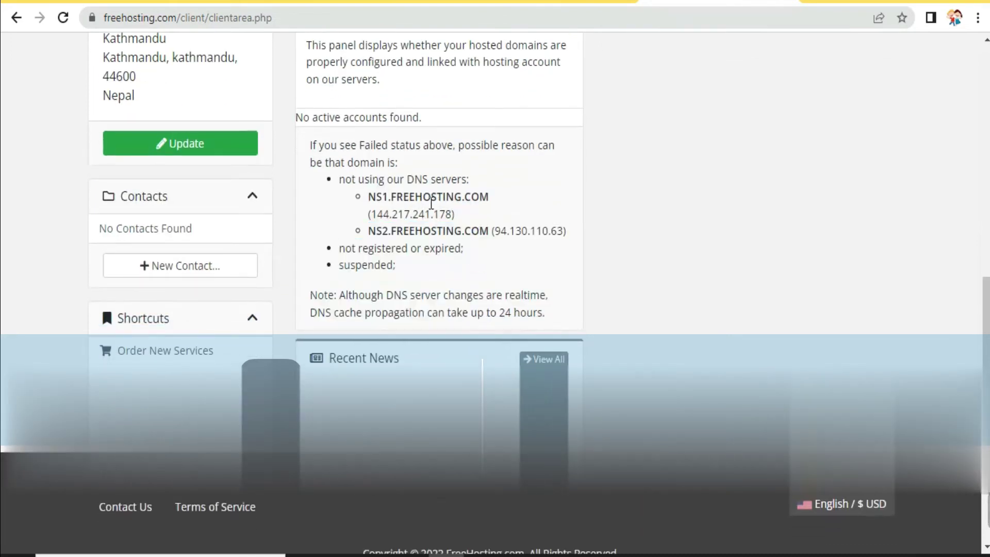
{"action": "double_click", "coordinate": [403, 195]}
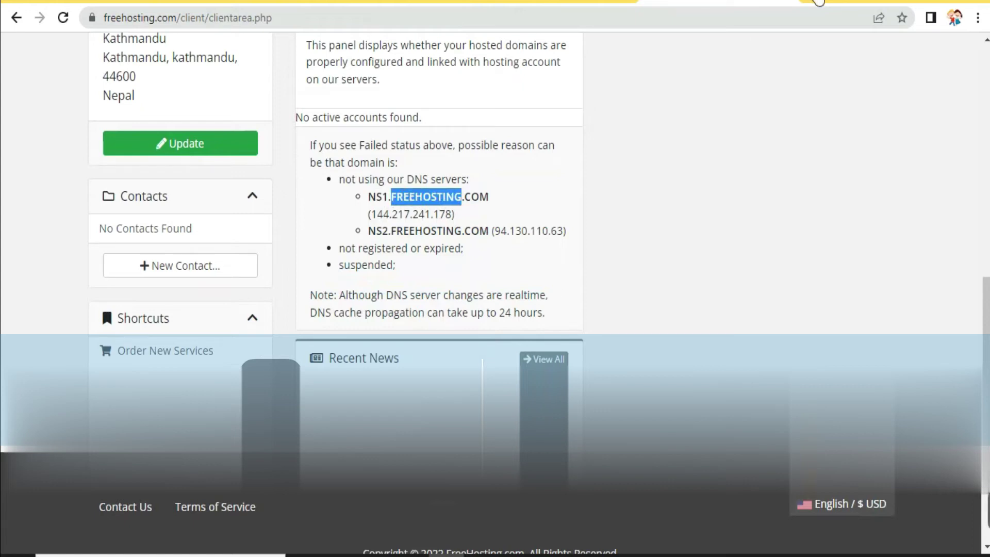
{"action": "left_click", "coordinate": [819, 2]}
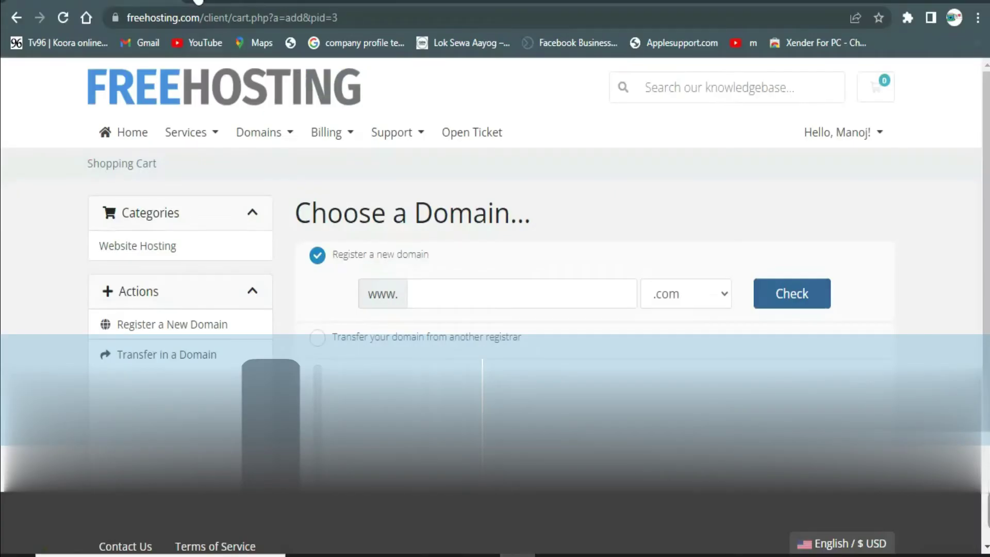
Go to Nest Nepal's domain list and reach nepalliveupdate.com's nameserver settings.
{"action": "left_click", "coordinate": [199, 2]}
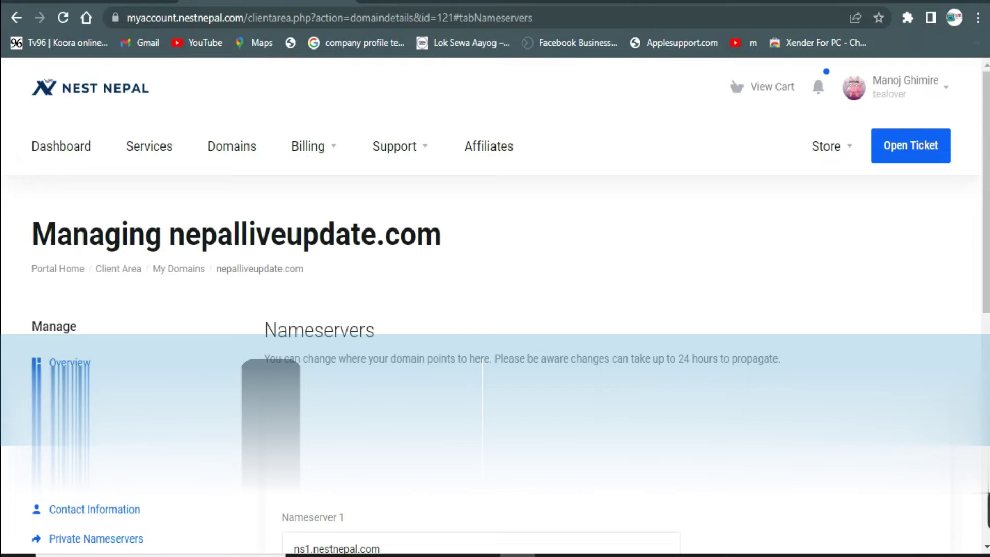
{"action": "scroll", "coordinate": [503, 354], "scroll_direction": "down", "scroll_amount": 5}
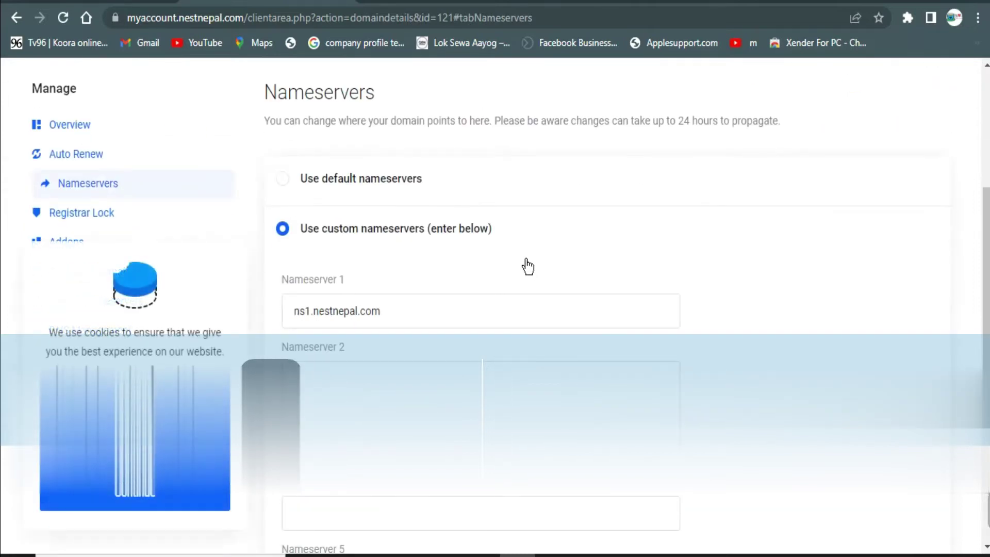
{"action": "scroll", "coordinate": [631, 289], "scroll_direction": "up", "scroll_amount": 3}
{"action": "scroll", "coordinate": [633, 301], "scroll_direction": "down", "scroll_amount": 5}
{"action": "scroll", "coordinate": [628, 293], "scroll_direction": "up", "scroll_amount": 3}
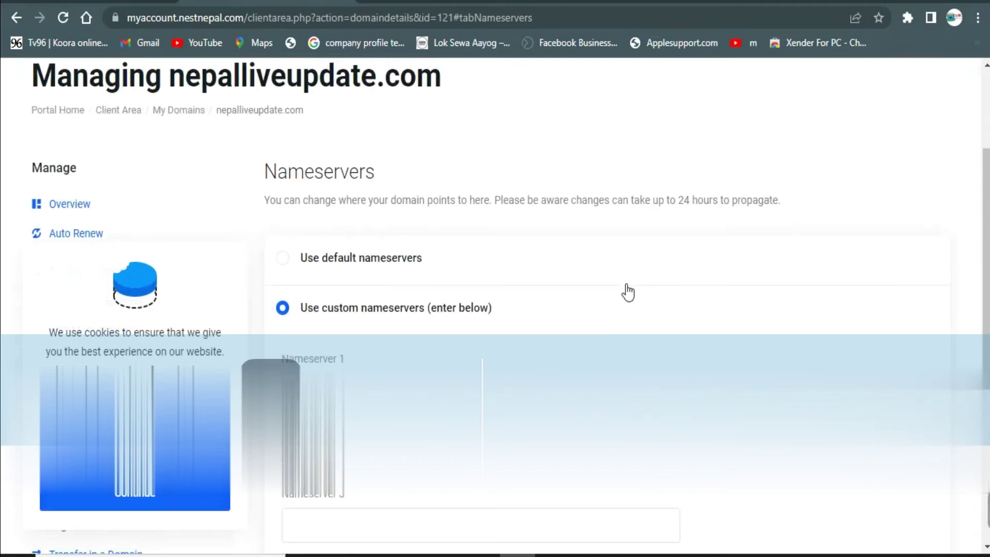
{"action": "scroll", "coordinate": [626, 292], "scroll_direction": "up", "scroll_amount": 3}
{"action": "scroll", "coordinate": [544, 215], "scroll_direction": "down", "scroll_amount": 2}
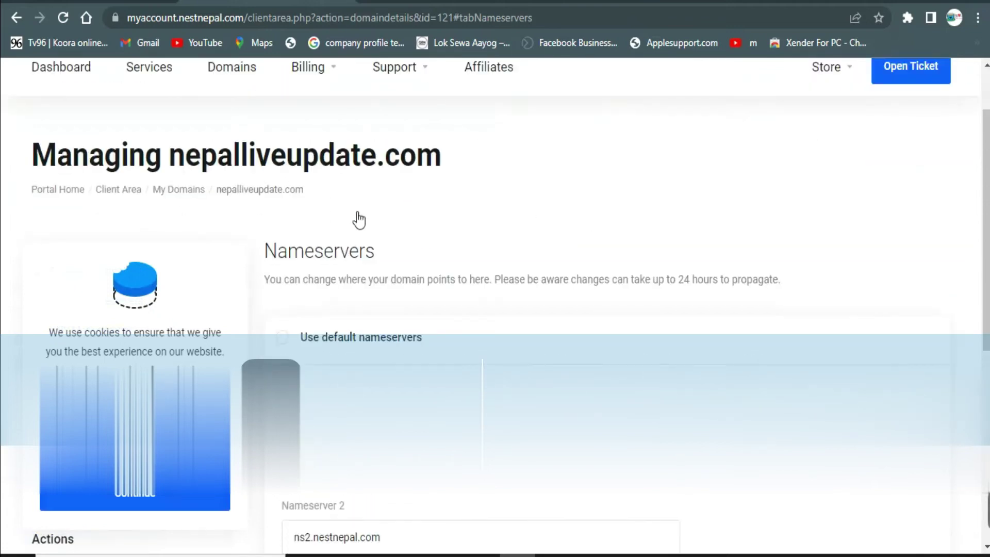
{"action": "scroll", "coordinate": [358, 220], "scroll_direction": "down", "scroll_amount": 3}
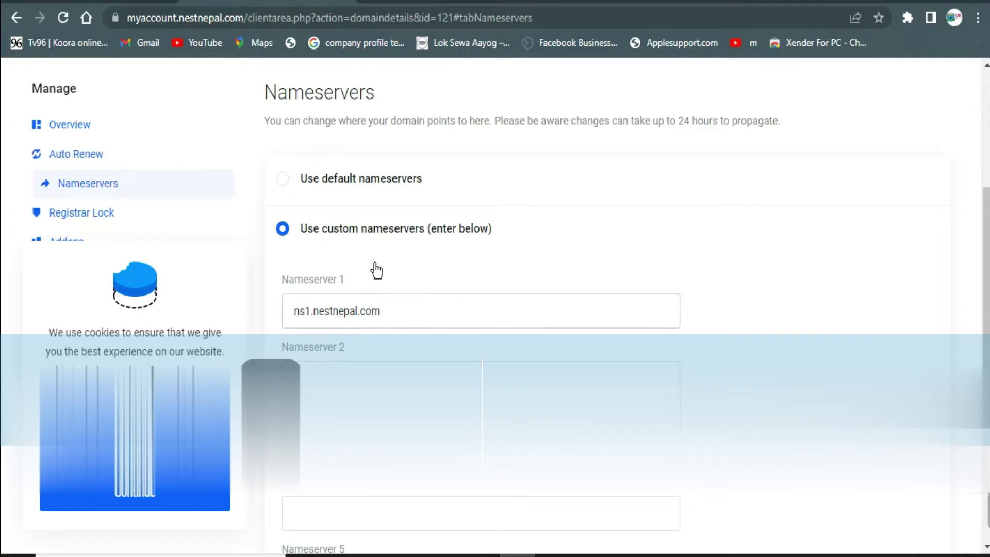
{"action": "scroll", "coordinate": [375, 269], "scroll_direction": "down", "scroll_amount": 2}
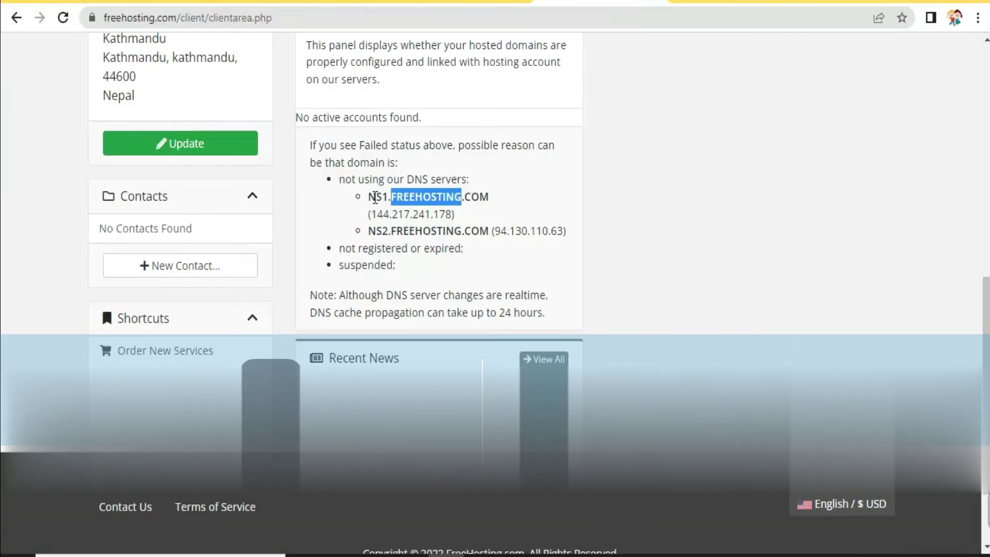
Replace Nameserver 1's ns1.nestnepal.com with NS1.FREEHOSTING.COM.
{"action": "left_click_drag", "start_coordinate": [370, 198], "coordinate": [499, 206]}
{"action": "key", "text": "ctrl+c"}
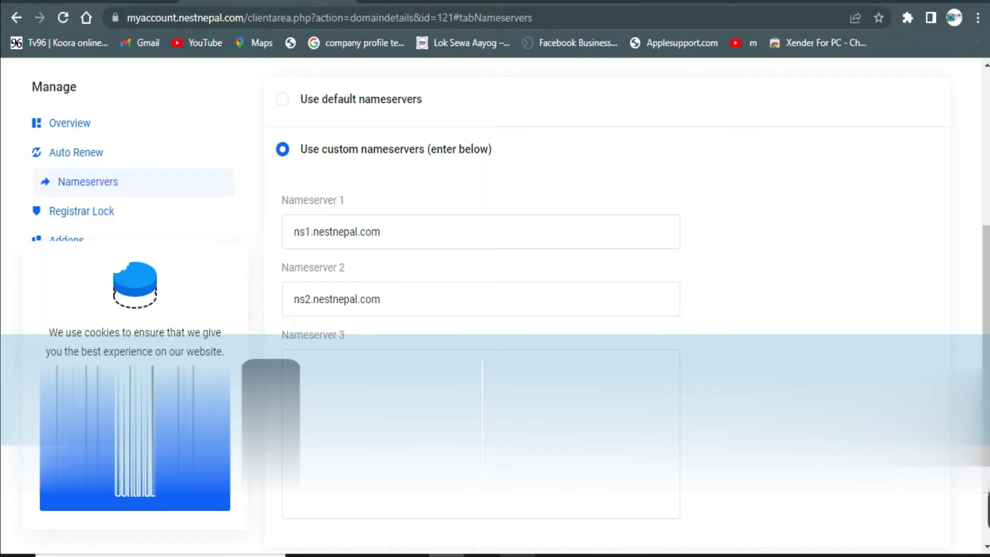
{"action": "left_click", "coordinate": [396, 231]}
{"action": "left_click_drag", "start_coordinate": [396, 231], "coordinate": [285, 231]}
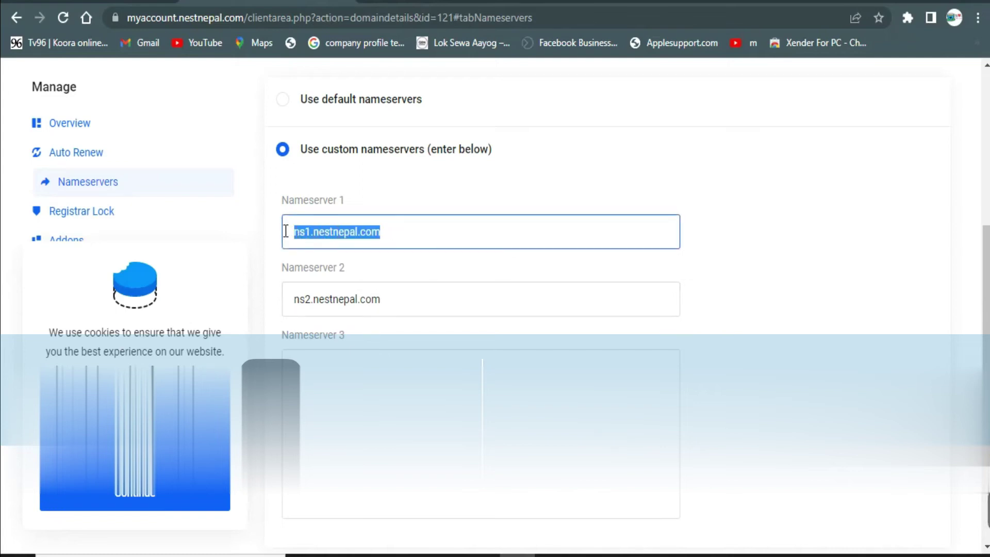
{"action": "key", "text": "ctrl+v"}
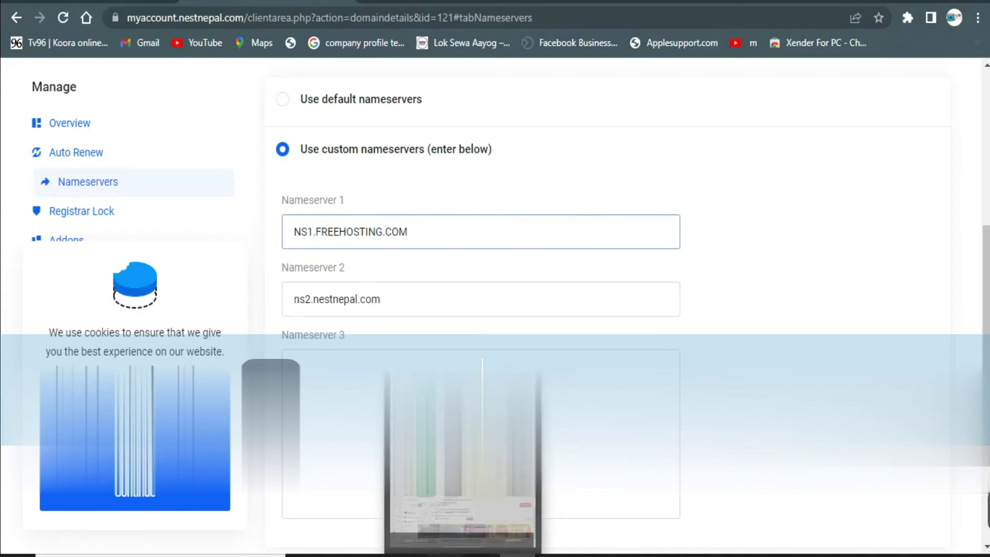
Replace Nameserver 2's ns2.nestnepal.com with NS2.FREEHOSTING.COM copied from FreeHosting.
{"action": "key", "text": "alt+Tab"}
{"action": "left_click_drag", "start_coordinate": [368, 231], "coordinate": [491, 230]}
{"action": "key", "text": "ctrl+c"}
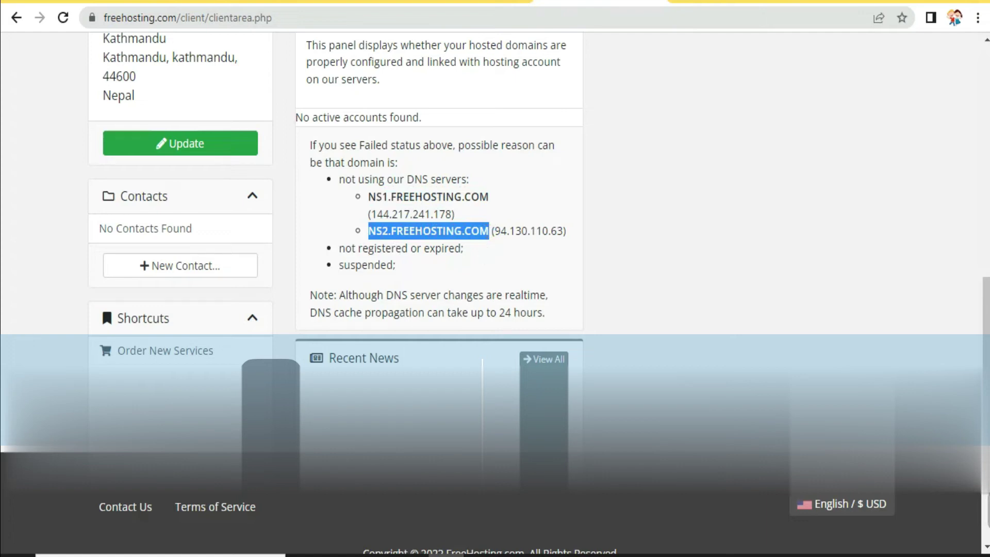
{"action": "key", "text": "alt+Tab"}
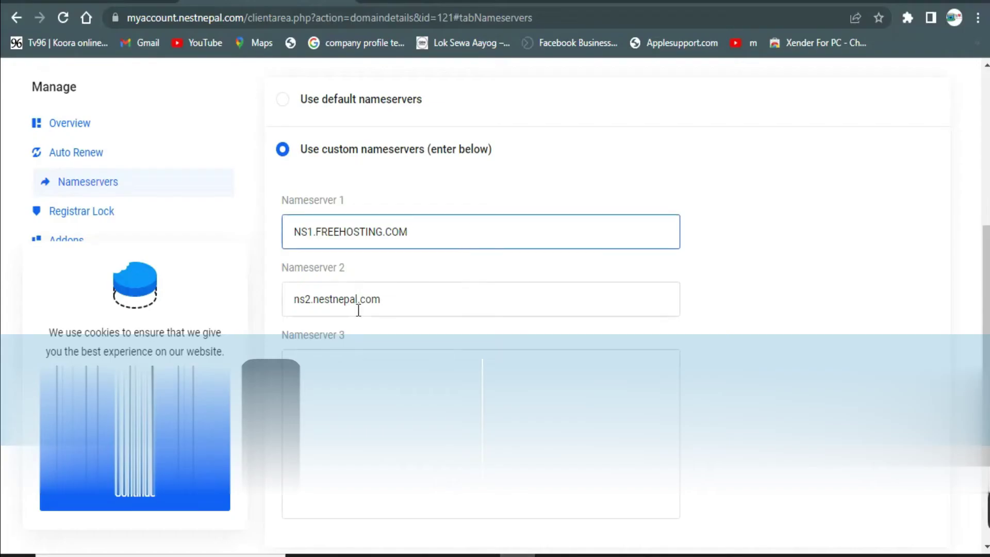
{"action": "left_click_drag", "start_coordinate": [402, 304], "coordinate": [297, 299]}
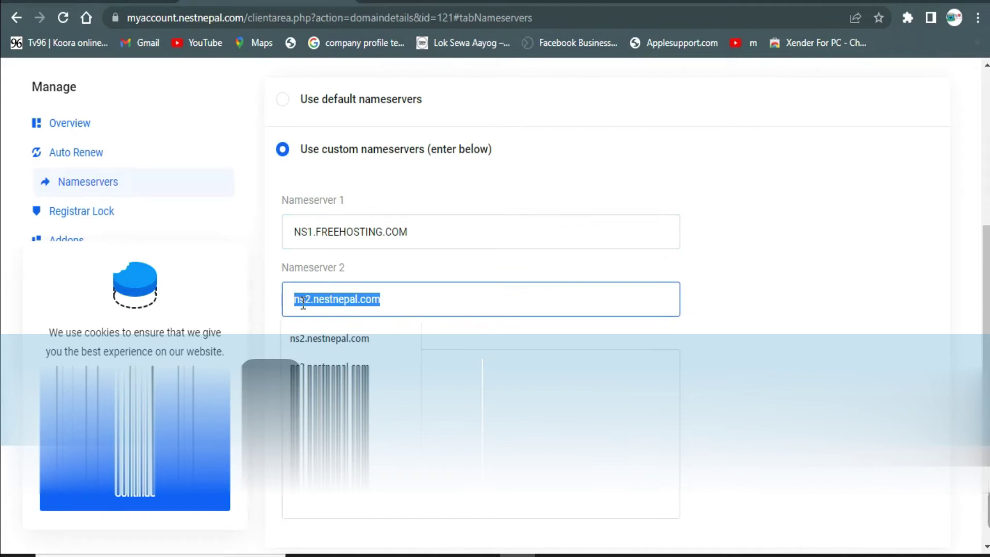
{"action": "key", "text": "ctrl+v"}
{"action": "scroll", "coordinate": [469, 320], "scroll_direction": "down", "scroll_amount": 3}
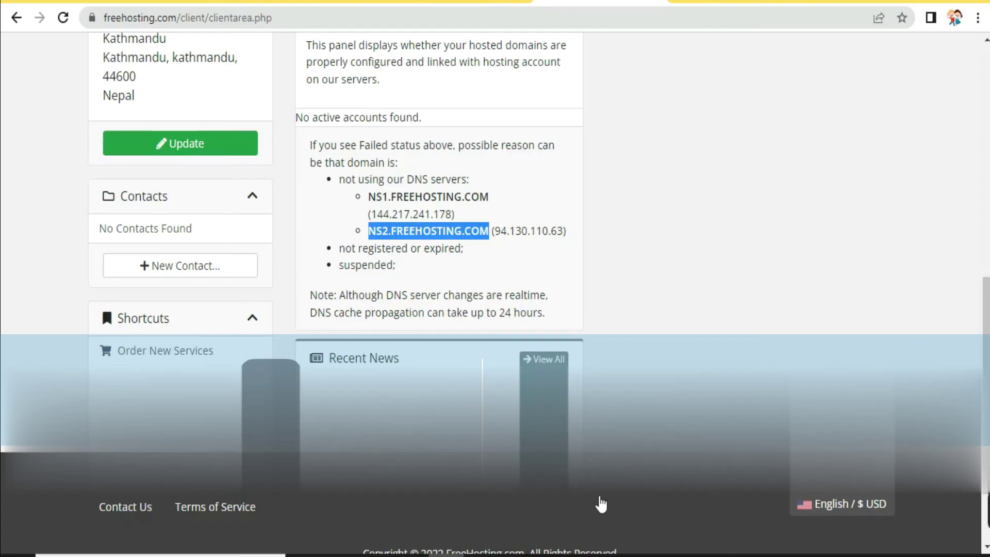
{"action": "scroll", "coordinate": [481, 177], "scroll_direction": "up", "scroll_amount": 7}
{"action": "scroll", "coordinate": [289, 190], "scroll_direction": "up", "scroll_amount": 4}
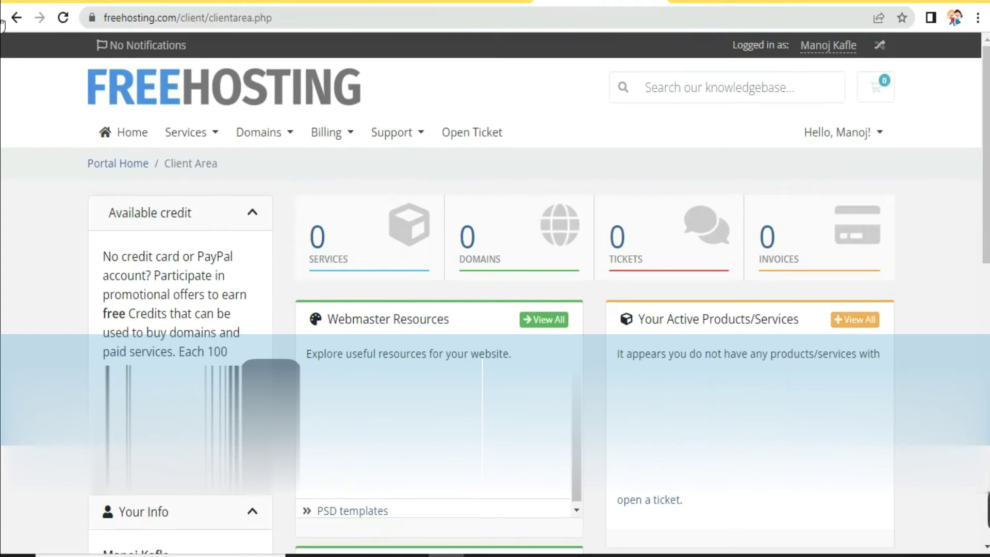
{"action": "scroll", "coordinate": [484, 285], "scroll_direction": "down", "scroll_amount": 2}
{"action": "scroll", "coordinate": [484, 284], "scroll_direction": "down", "scroll_amount": 1}
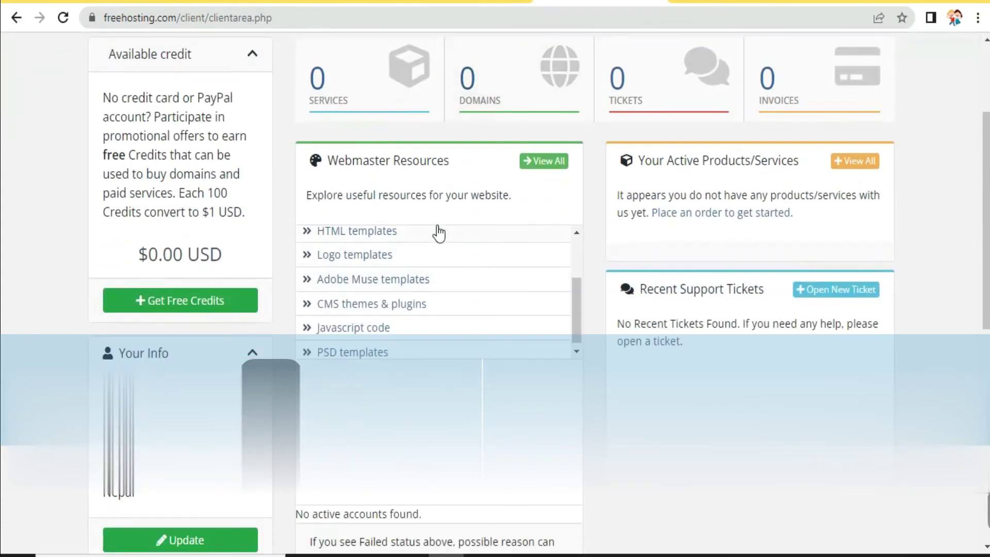